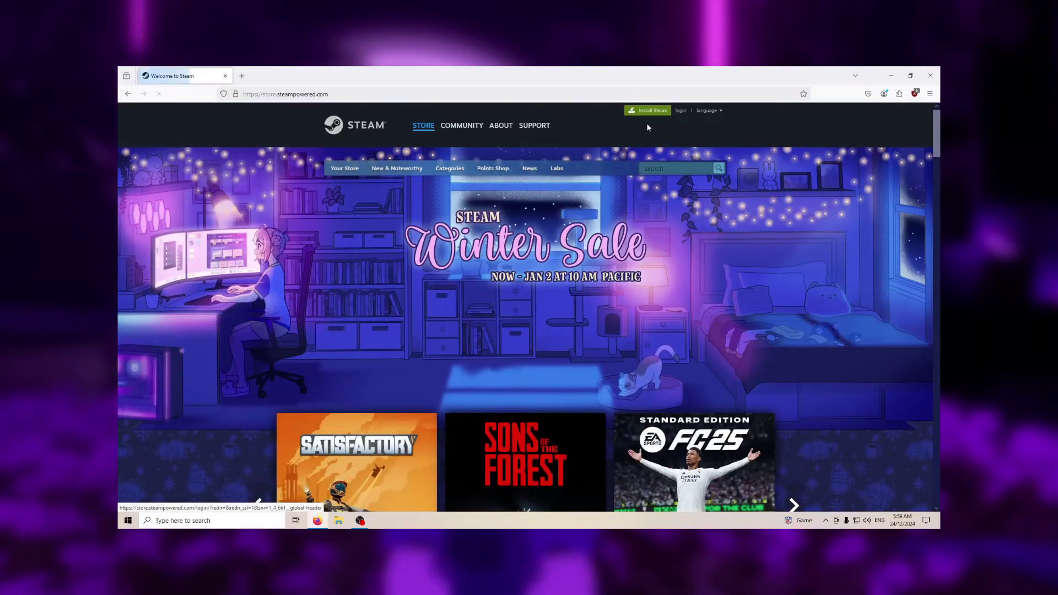
- Download the Steam installer from the Steam Store's About page
{"action": "left_click", "coordinate": [501, 125]}
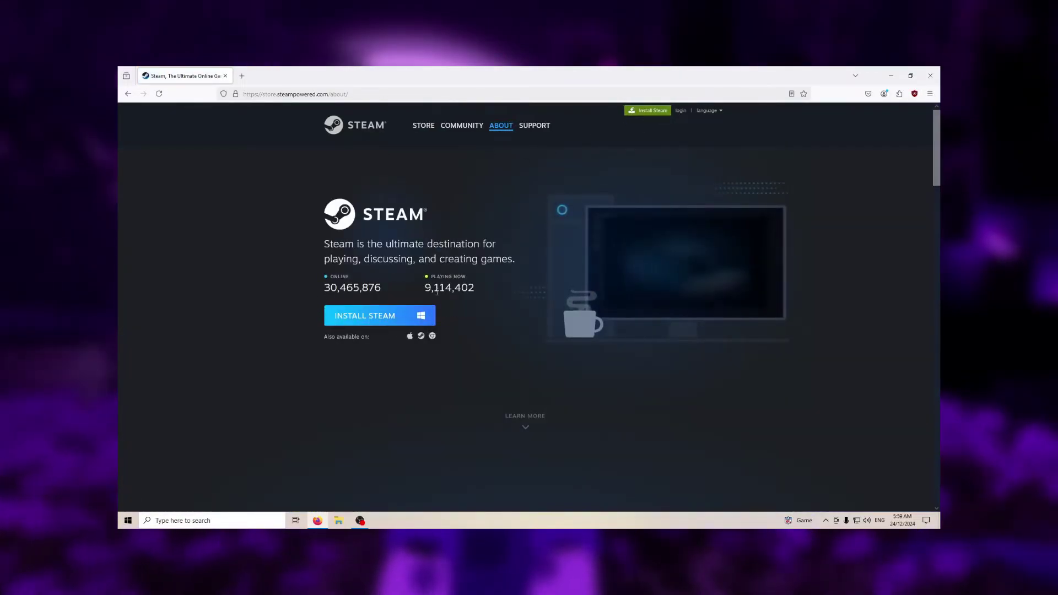
{"action": "left_click", "coordinate": [386, 313]}
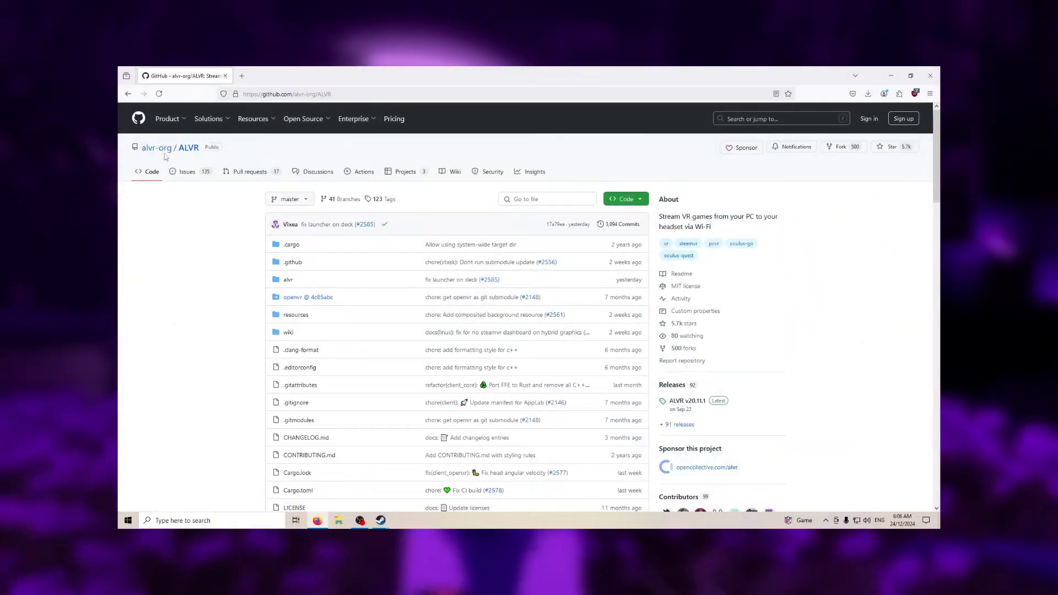
{"action": "scroll", "coordinate": [455, 331], "scroll_direction": "down", "scroll_amount": 5}
{"action": "scroll", "coordinate": [455, 331], "scroll_direction": "down", "scroll_amount": 5}
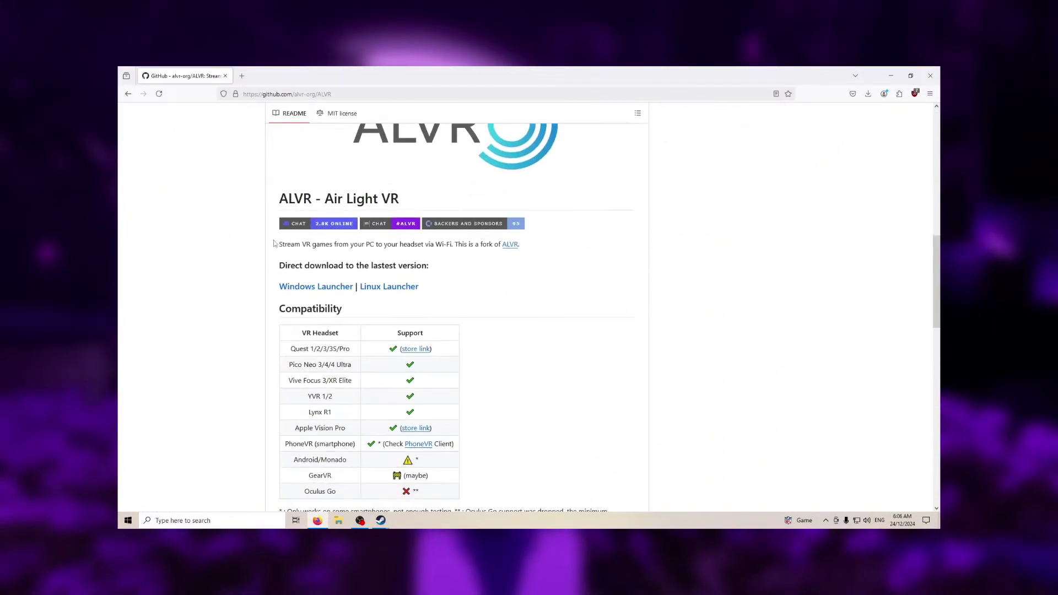
- Download the ALVR Windows Launcher zip from the repository README
{"action": "left_click", "coordinate": [324, 287]}
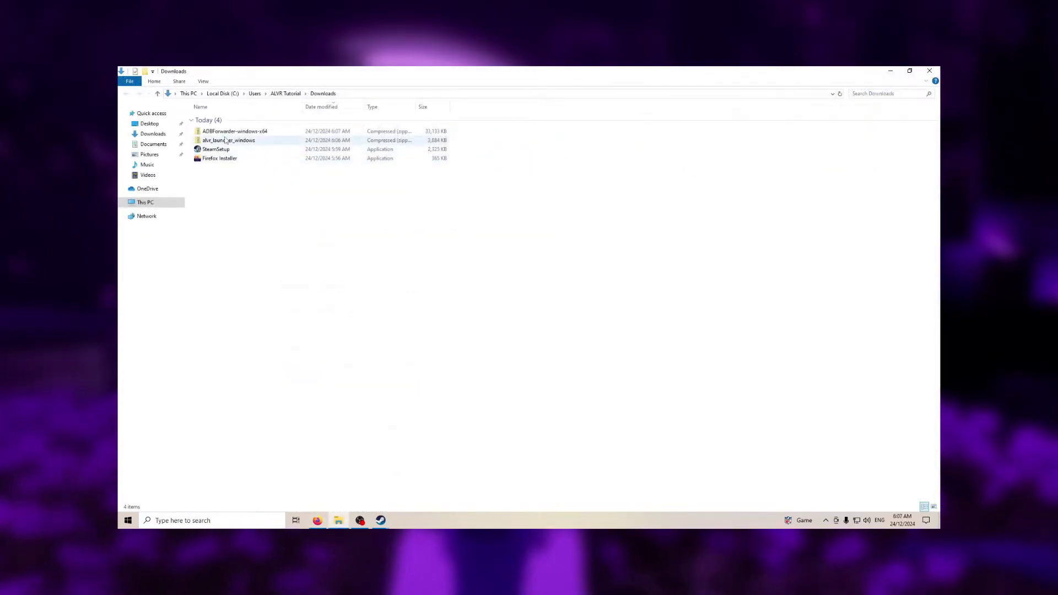
- Extract the alvr_launcher_windows archive into its folder
{"action": "right_click", "coordinate": [226, 140]}
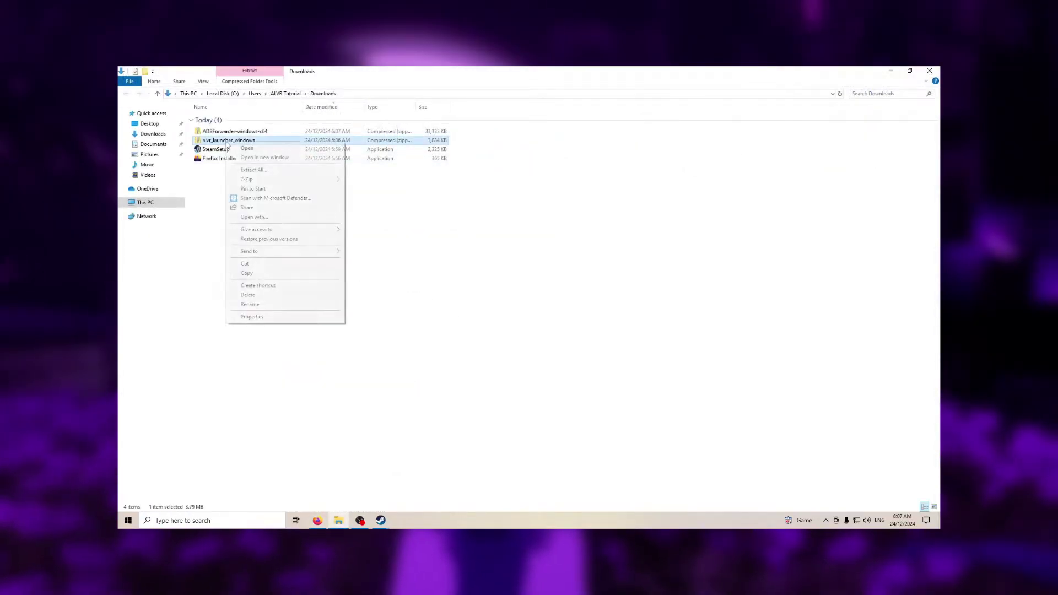
{"action": "left_click", "coordinate": [252, 170]}
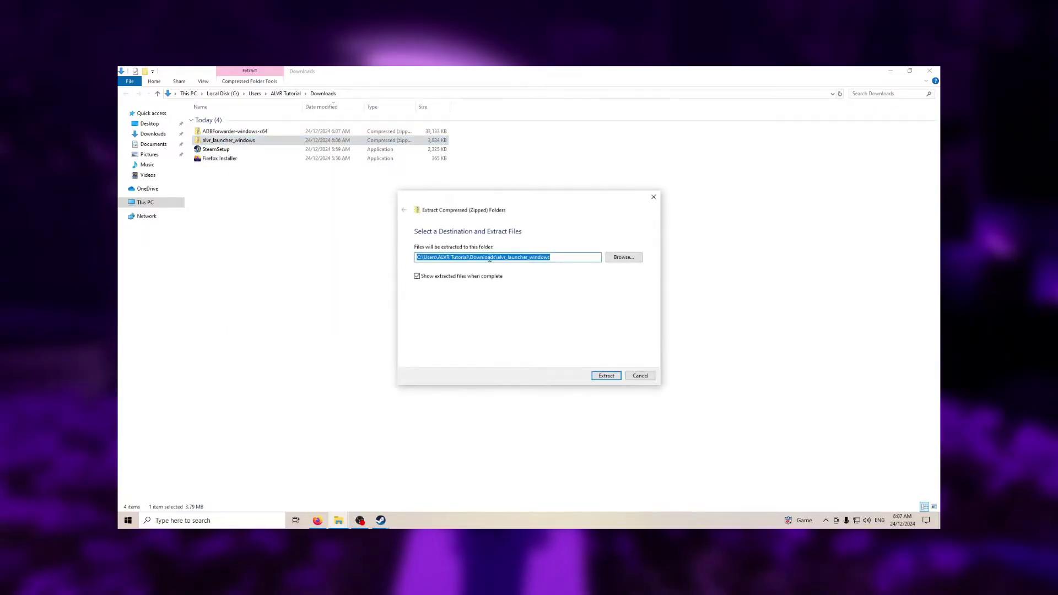
{"action": "left_click", "coordinate": [601, 378]}
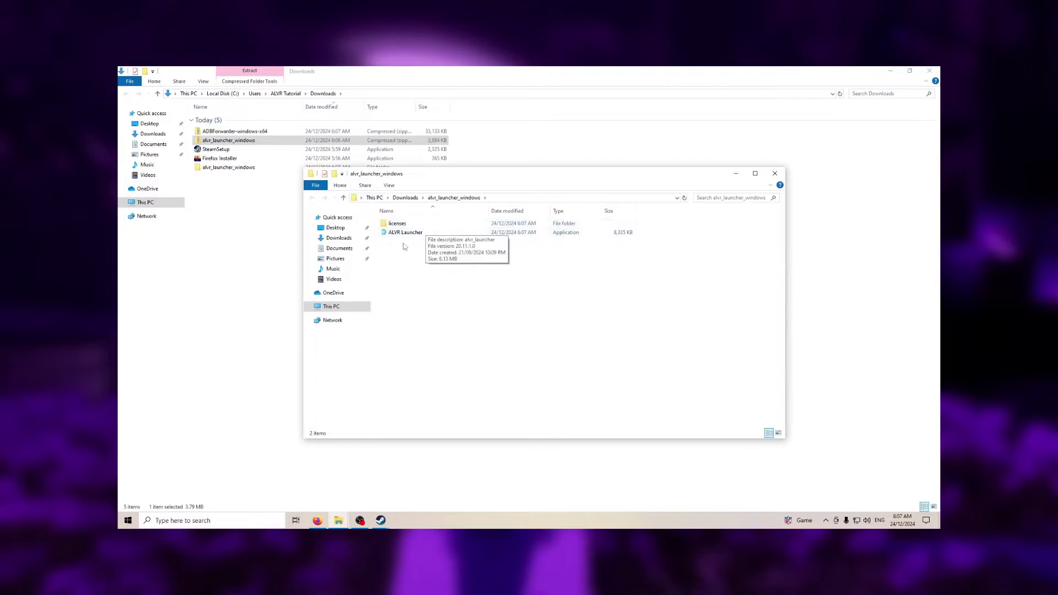
- Start ALVR Launcher, running it anyway past the SmartScreen warning
{"action": "left_click", "coordinate": [420, 233]}
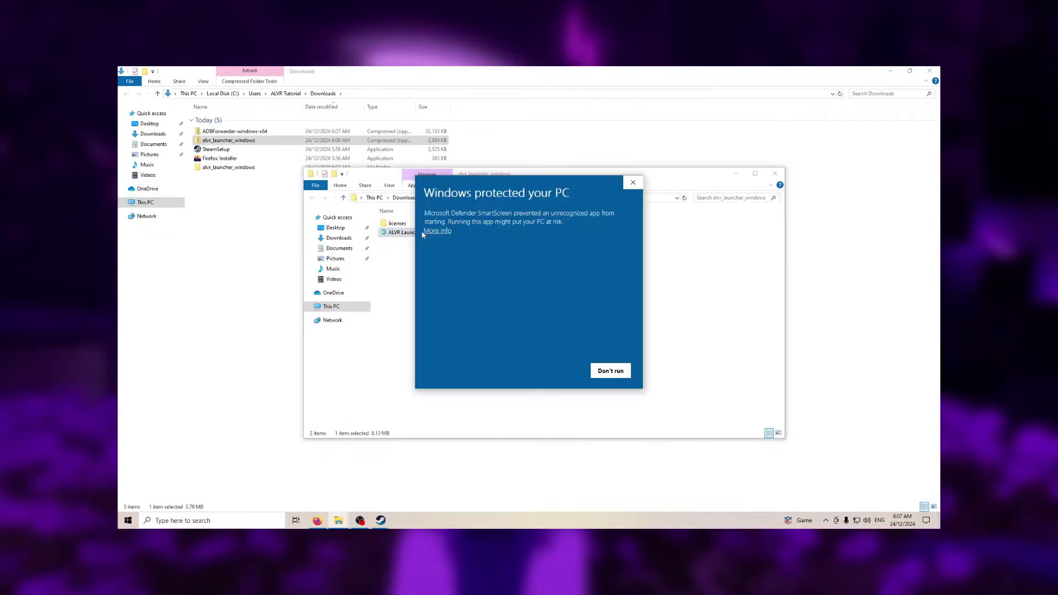
{"action": "left_click", "coordinate": [436, 231]}
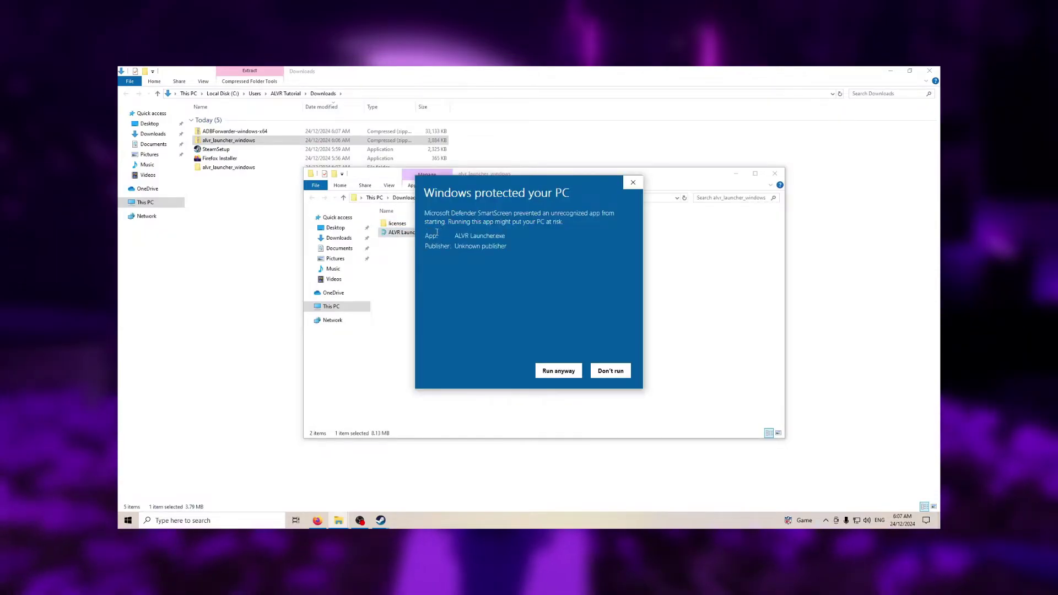
{"action": "left_click", "coordinate": [559, 371]}
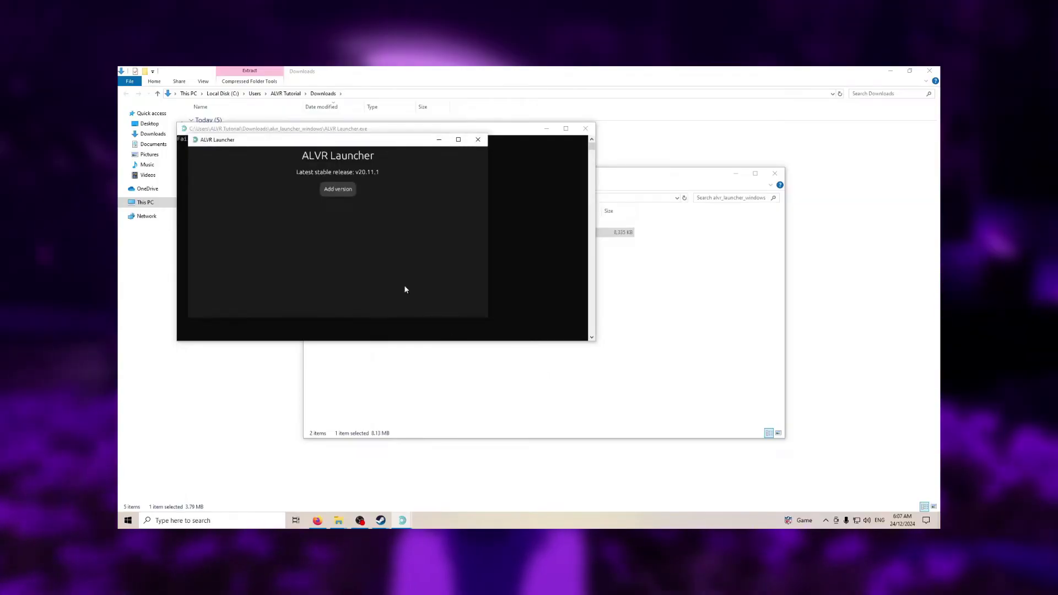
- Install ALVR v20.11.1, launch its dashboard, and reset settings in the welcome wizard
{"action": "left_click", "coordinate": [336, 191]}
{"action": "left_click", "coordinate": [363, 267]}
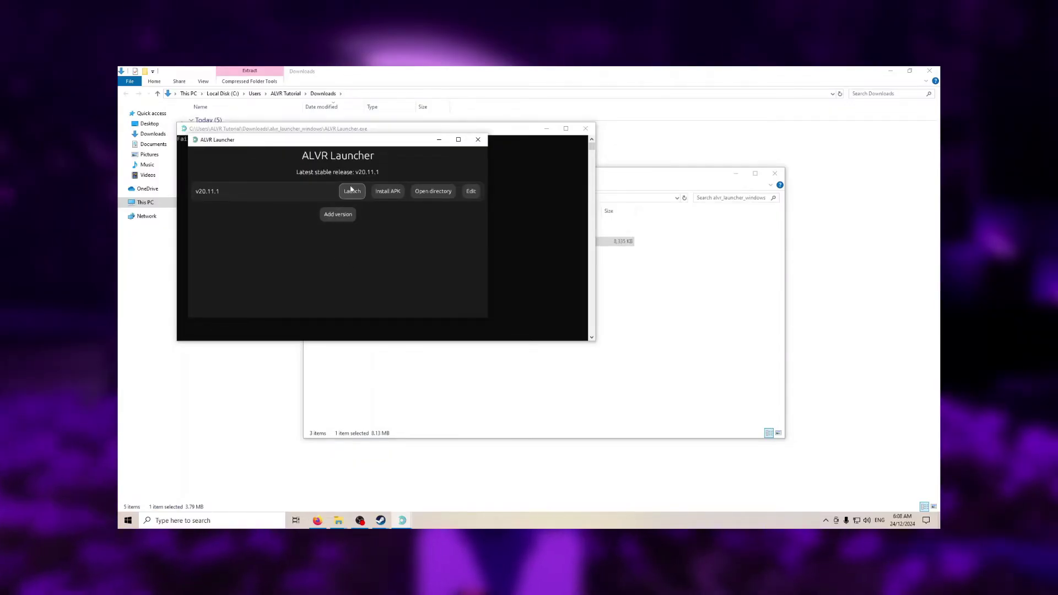
{"action": "left_click", "coordinate": [352, 192]}
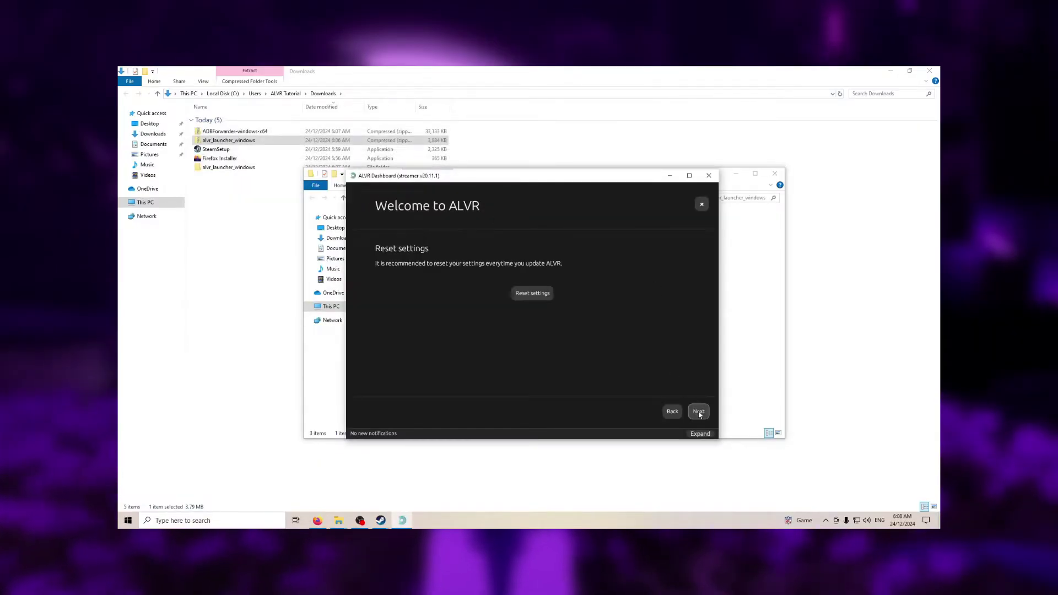
{"action": "left_click", "coordinate": [529, 294]}
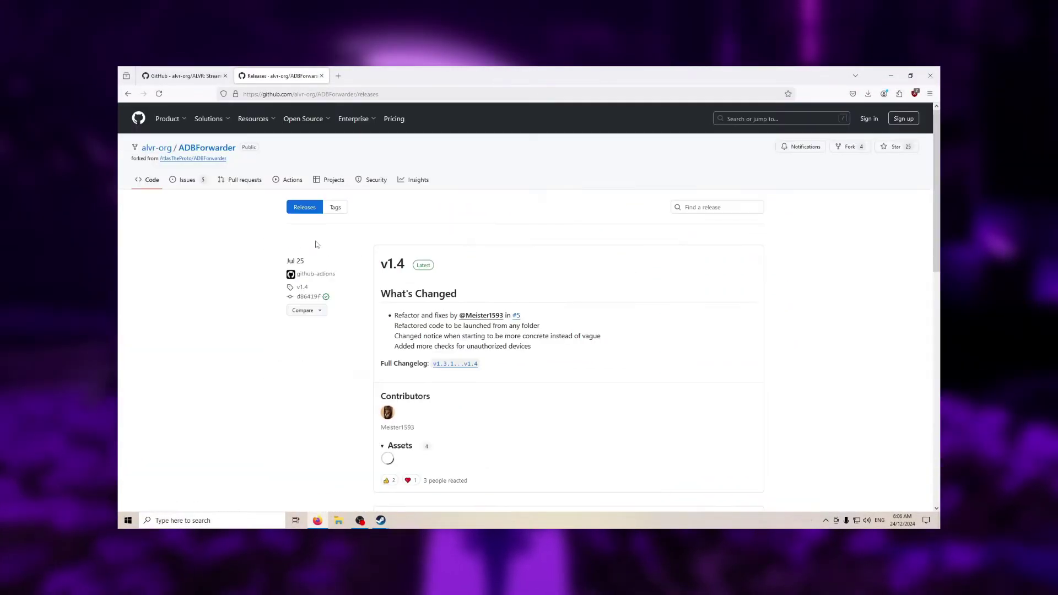
{"action": "scroll", "coordinate": [318, 245], "scroll_direction": "down", "scroll_amount": 2}
{"action": "scroll", "coordinate": [373, 289], "scroll_direction": "down", "scroll_amount": 2}
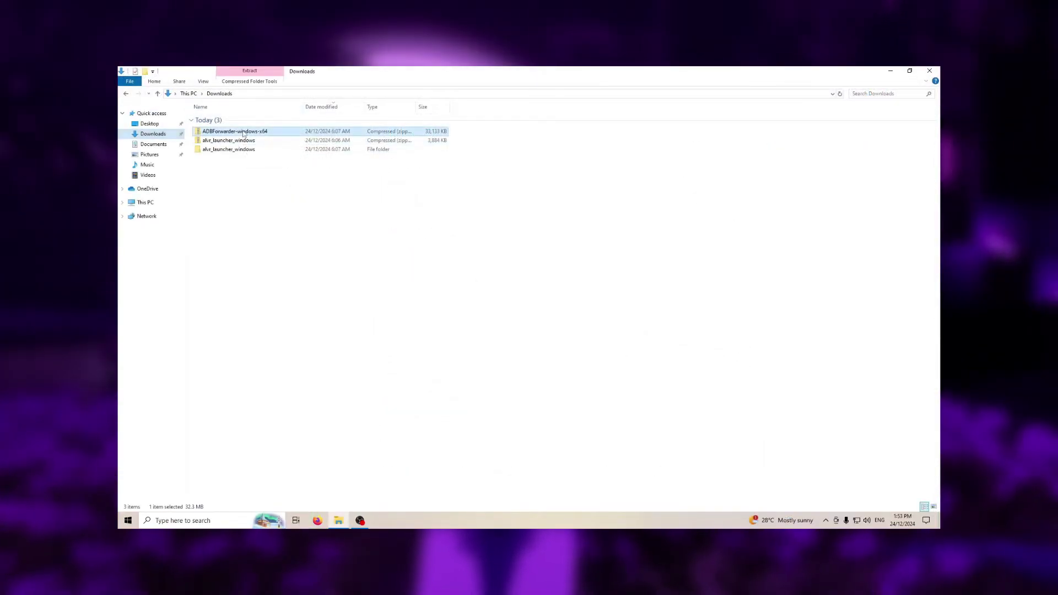
- Extract the ADBForwarder-windows-x64 archive into its folder
{"action": "right_click", "coordinate": [243, 133]}
{"action": "left_click", "coordinate": [277, 160]}
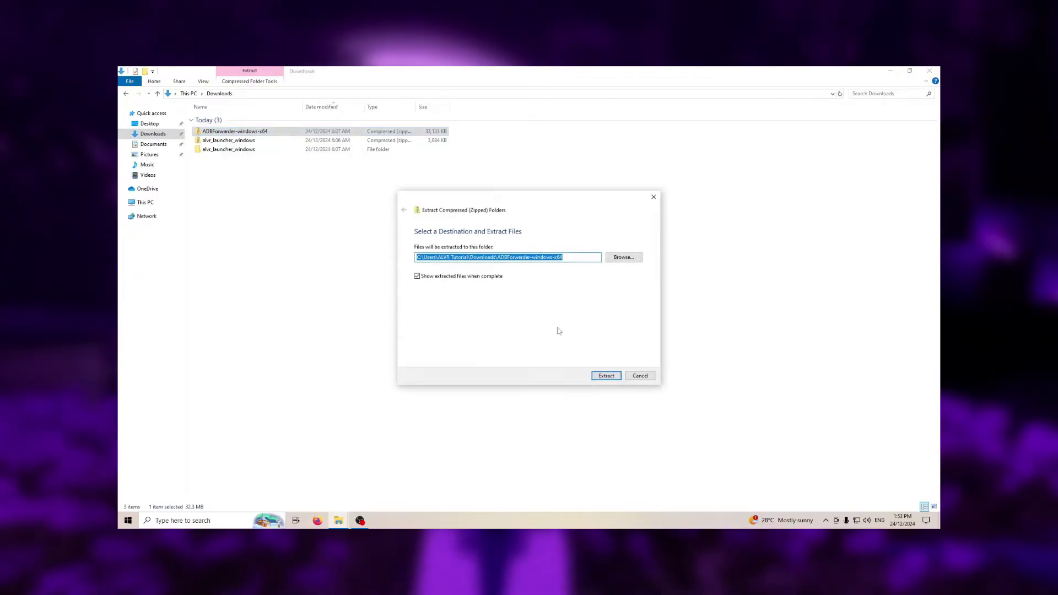
{"action": "left_click", "coordinate": [603, 376]}
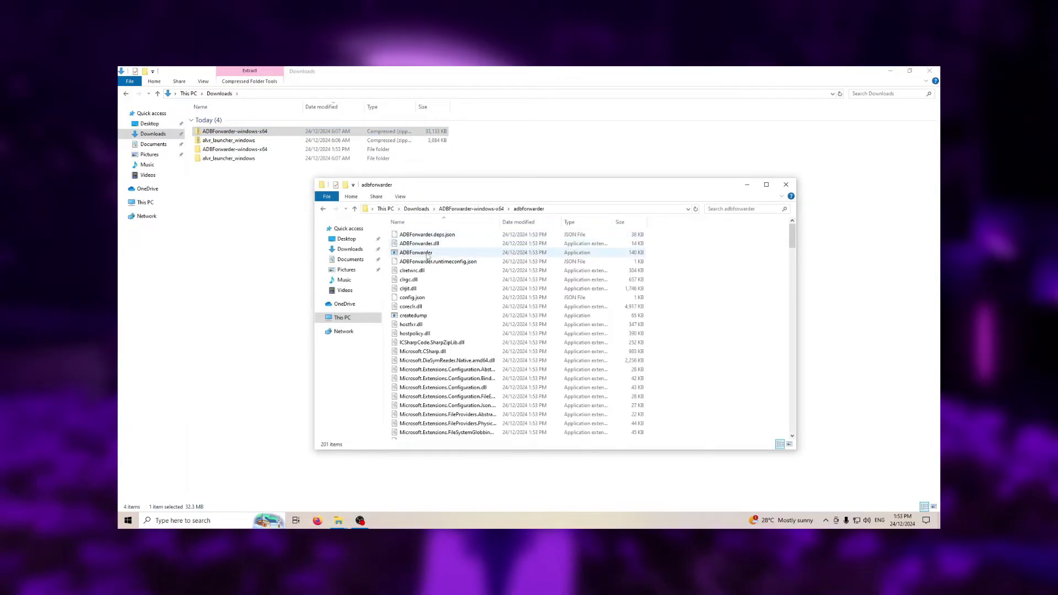
- Start ADBForwarder.exe, running it anyway past the SmartScreen warning
{"action": "double_click", "coordinate": [416, 253]}
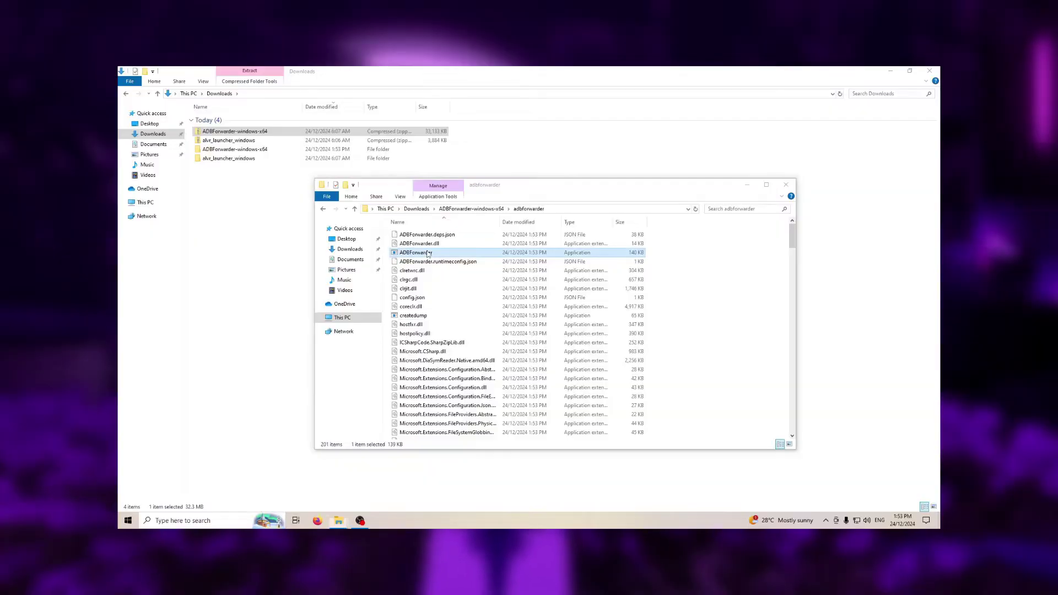
{"action": "left_click", "coordinate": [435, 231]}
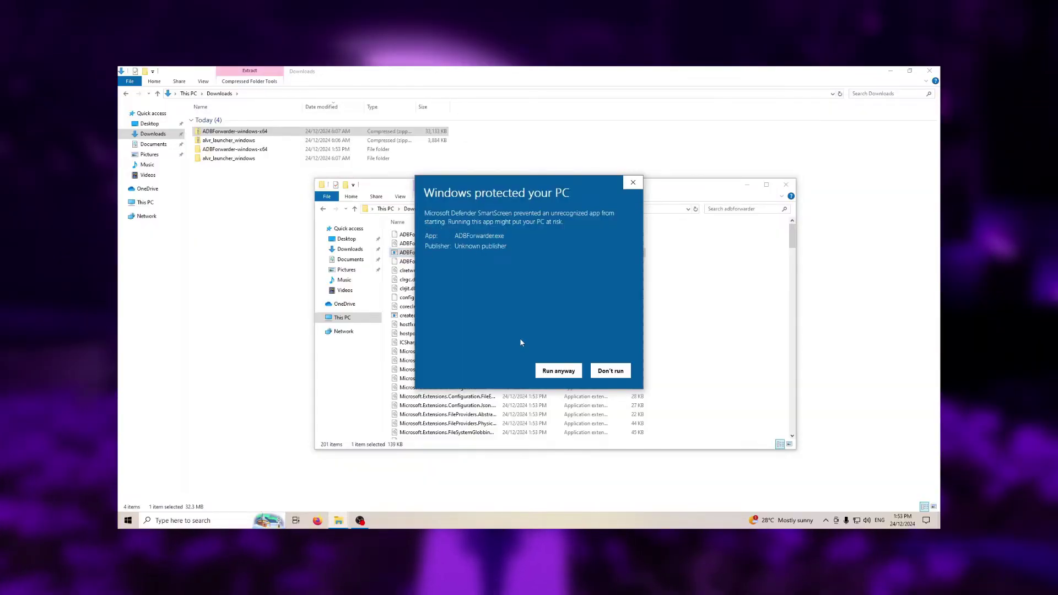
{"action": "left_click", "coordinate": [558, 370]}
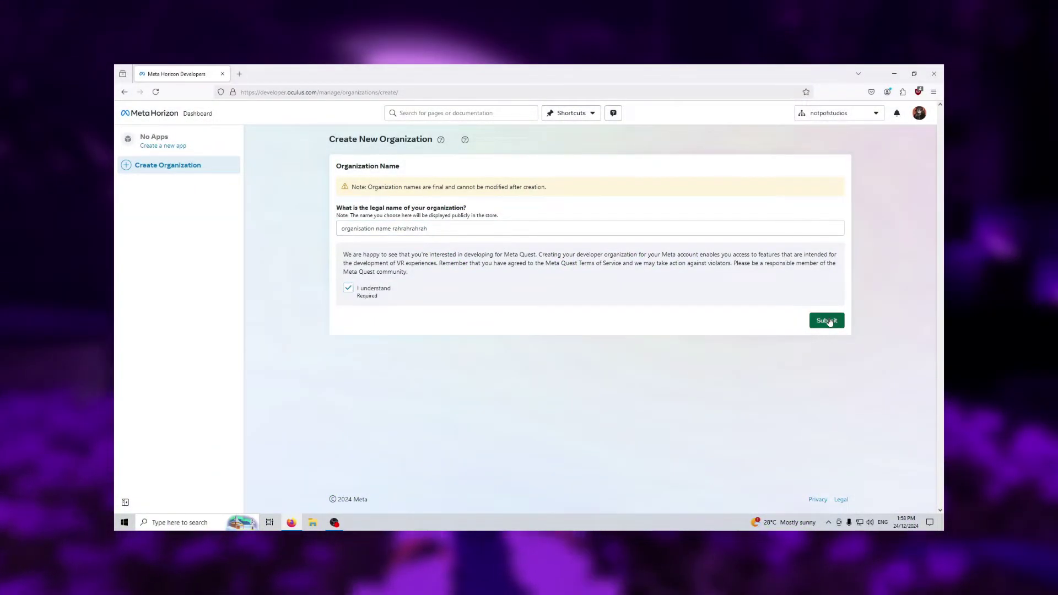
- Submit the new developer organization form on Meta Horizon Developers
{"action": "left_click", "coordinate": [830, 322]}
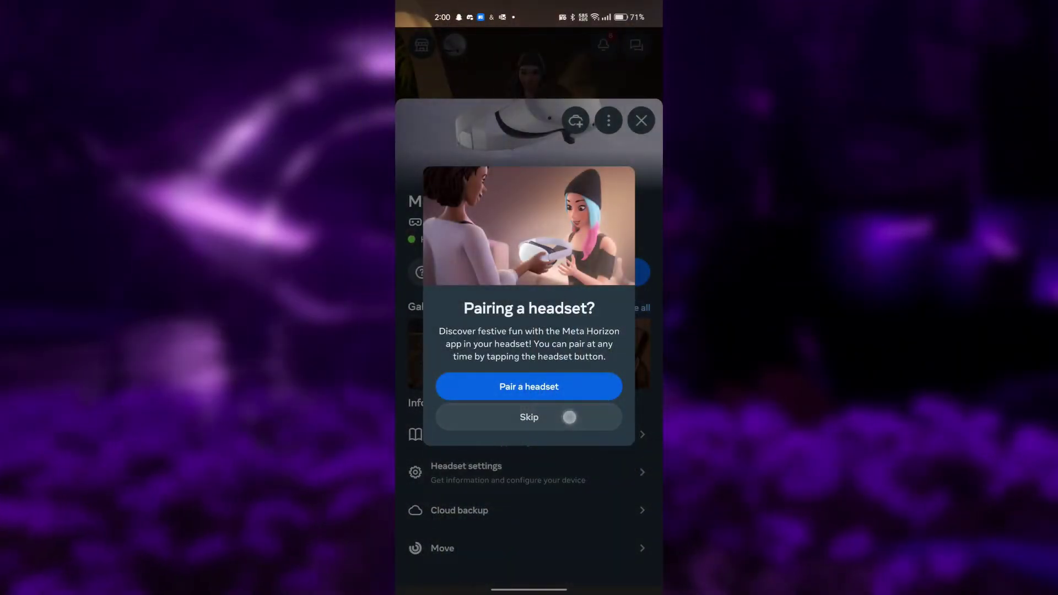
- Skip the headset pairing popup and open the Meta Quest 2 headset settings
{"action": "left_click", "coordinate": [569, 418]}
{"action": "left_click", "coordinate": [502, 471]}
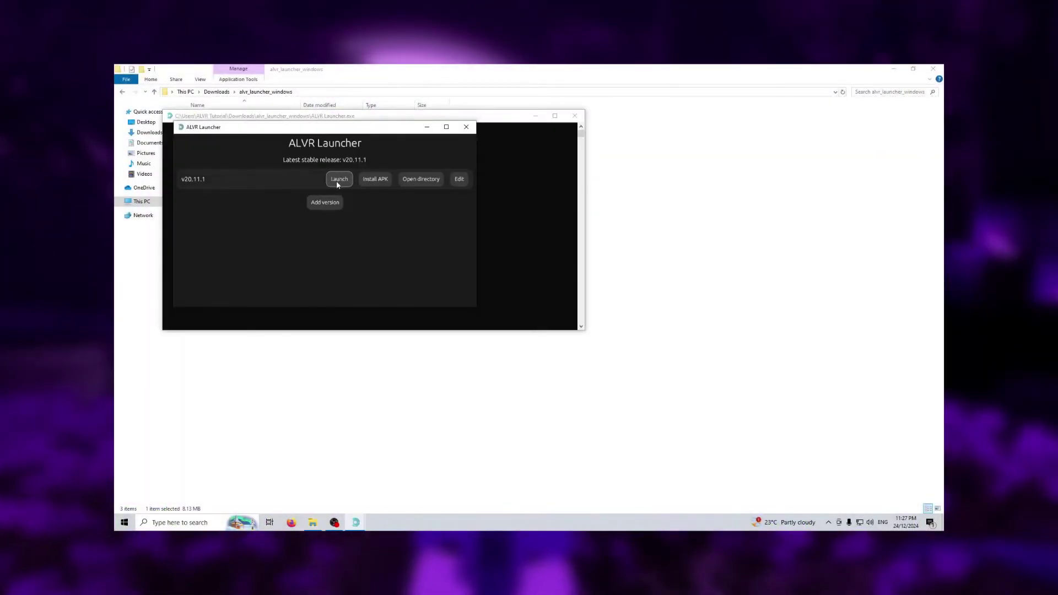
- Launch the v20.11.1 dashboard, check its Connection settings, and start SteamVR
{"action": "left_click", "coordinate": [338, 179]}
{"action": "left_click", "coordinate": [366, 260]}
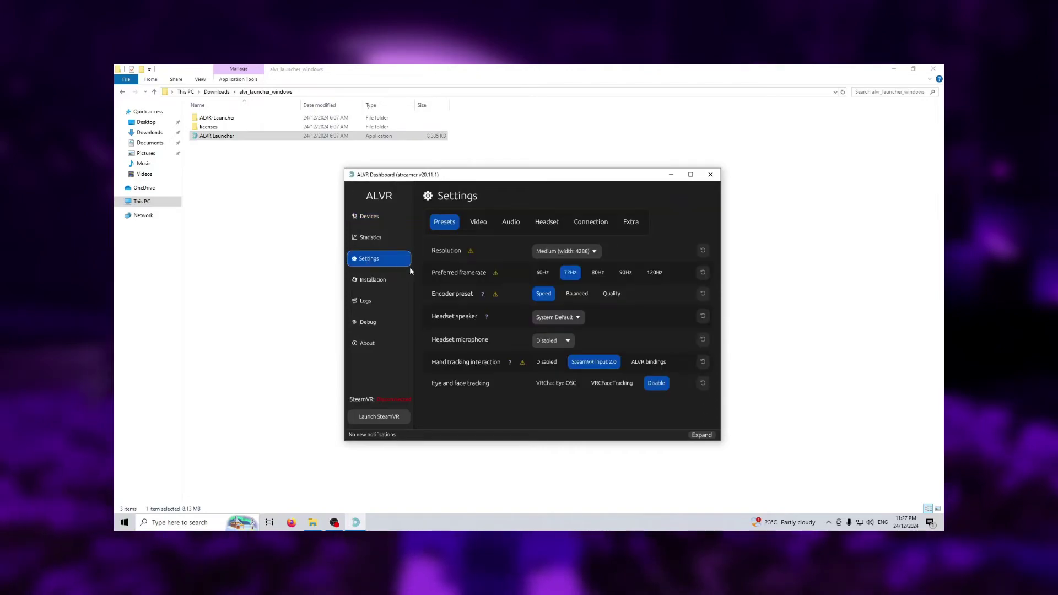
{"action": "left_click", "coordinate": [590, 222]}
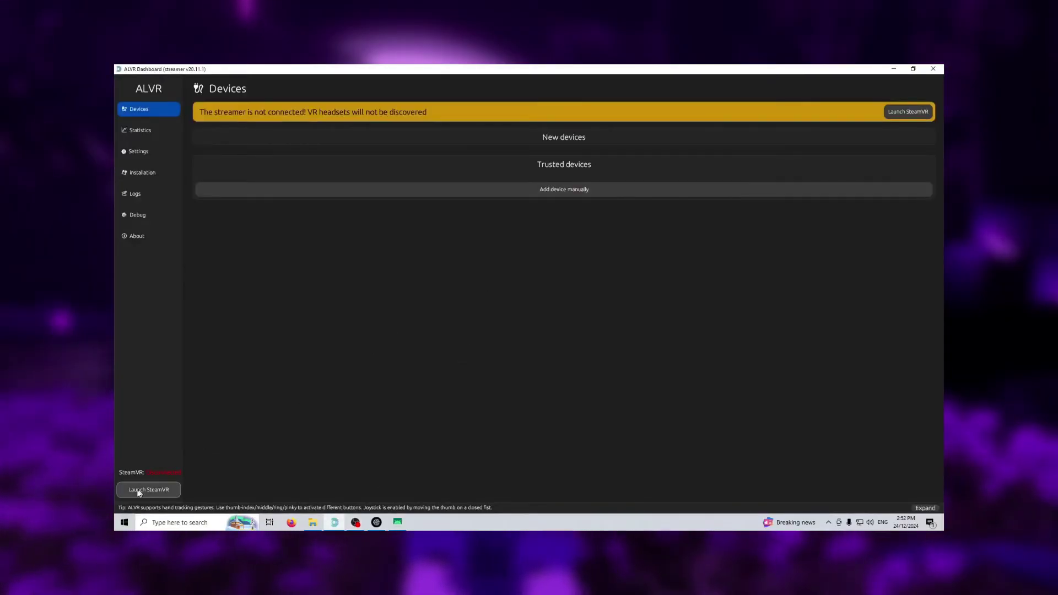
{"action": "left_click", "coordinate": [137, 489]}
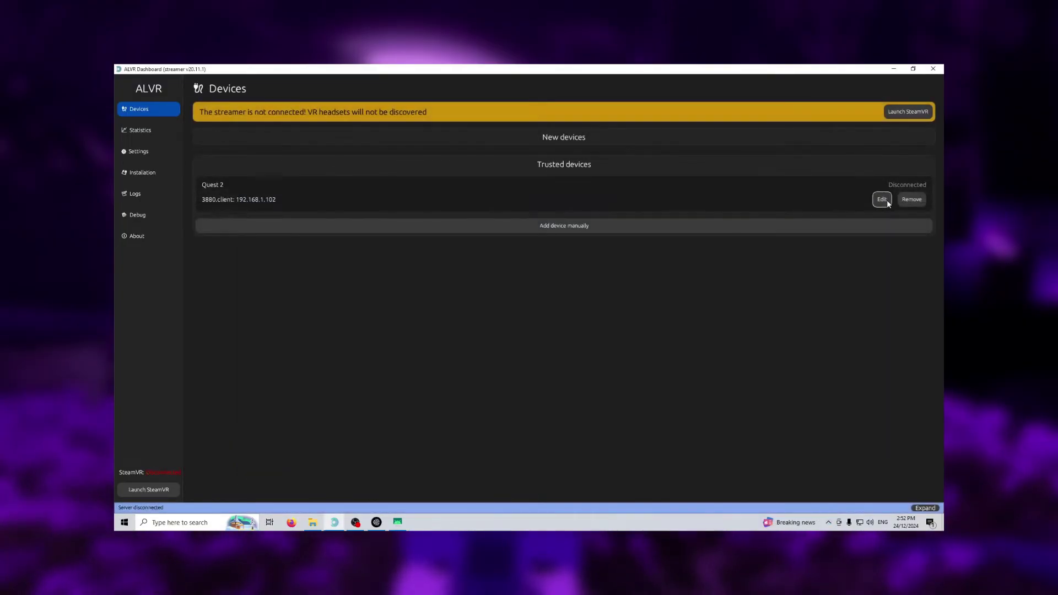
- Add IP 127.0.0.1 to trusted device 3880.client and save it
{"action": "left_click", "coordinate": [565, 295]}
{"action": "type", "text": "127"}
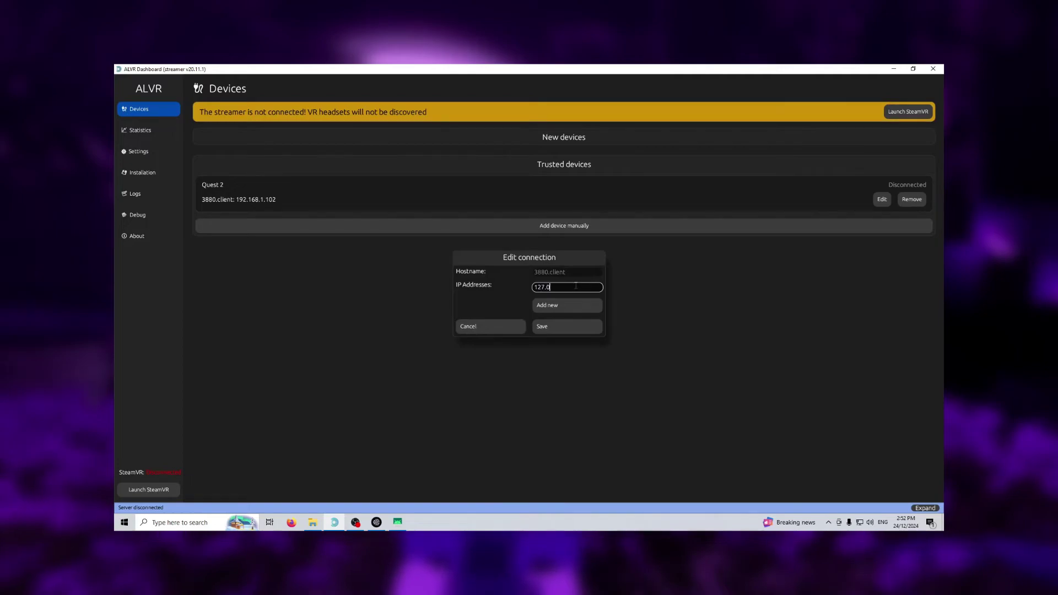
{"action": "type", "text": ".0.1"}
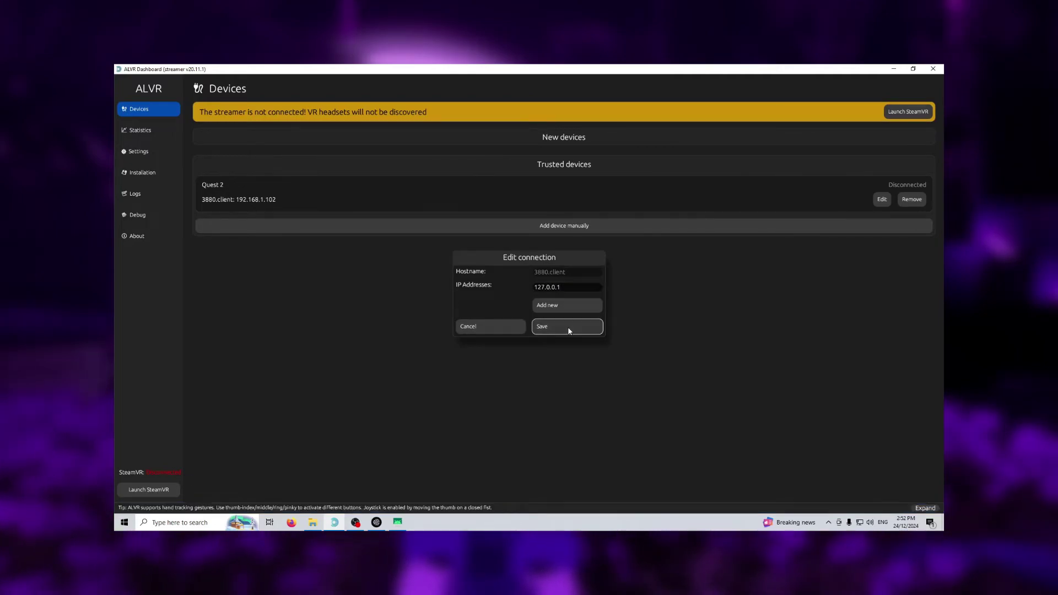
{"action": "left_click", "coordinate": [568, 329]}
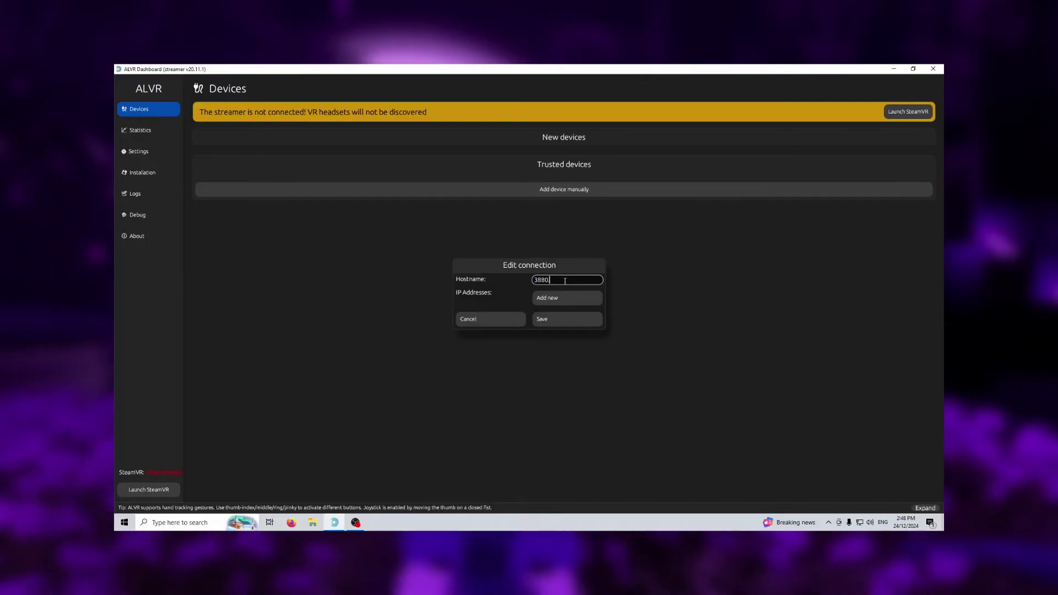
{"action": "type", "text": ".client"}
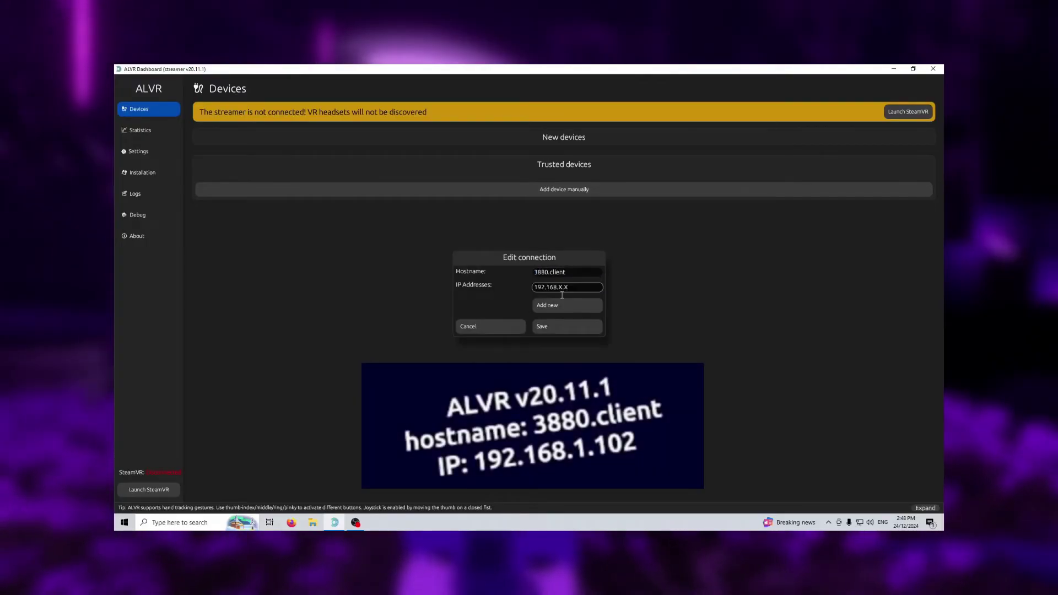
{"action": "type", "text": "127.0.0.1"}
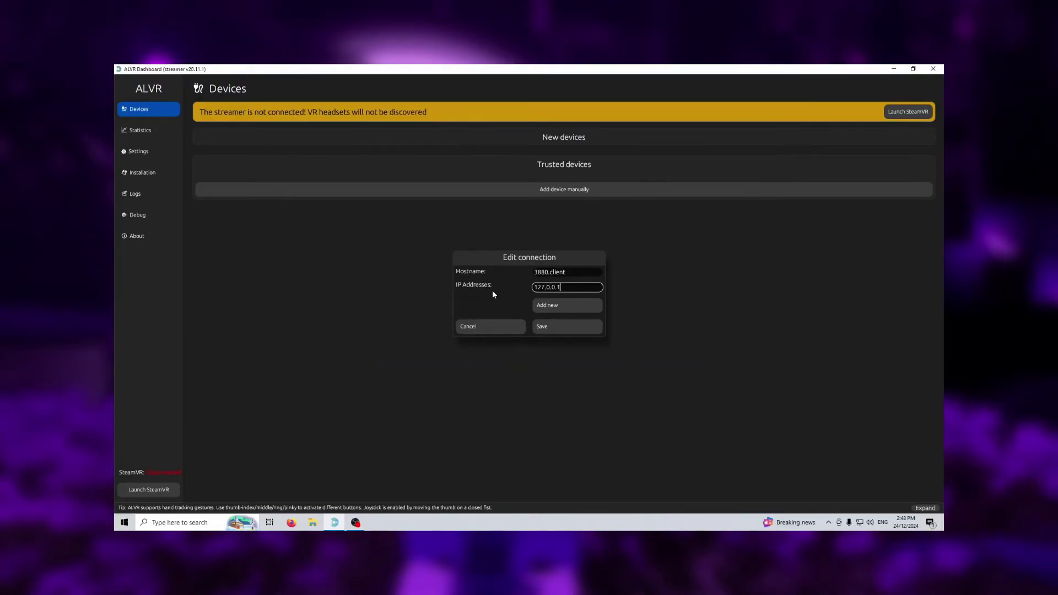
{"action": "left_click", "coordinate": [542, 325]}
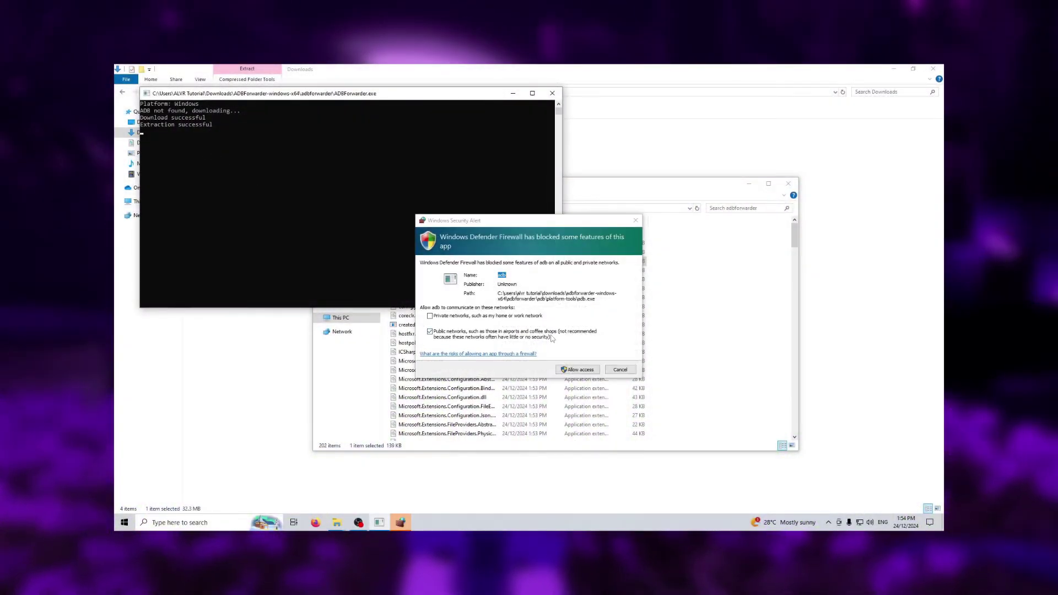
- Allow adb access in the Windows Defender Firewall alert
{"action": "left_click", "coordinate": [576, 370]}
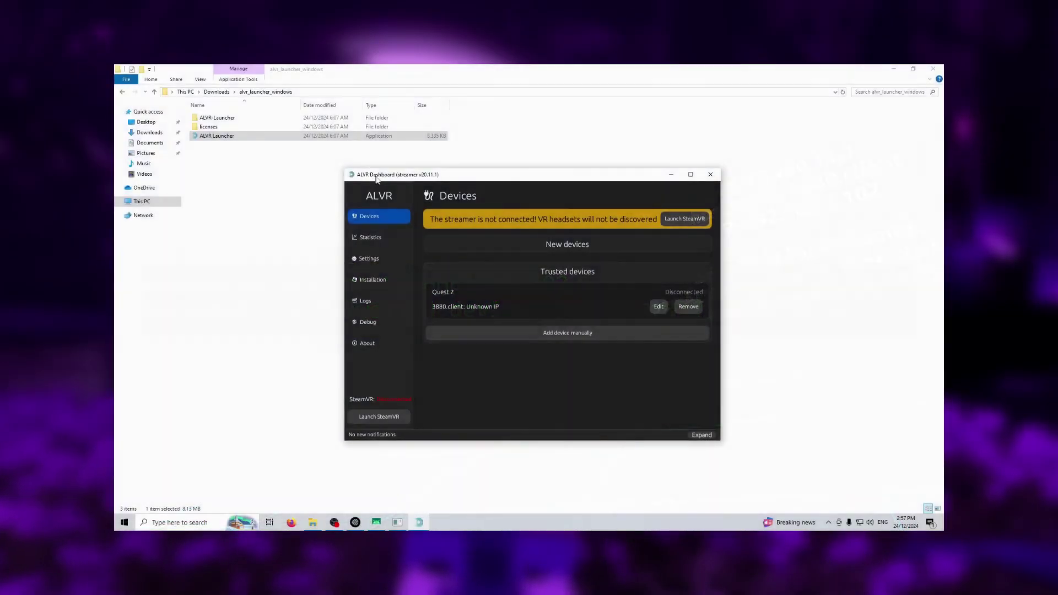
- Launch SteamVR from the ALVR Dashboard so the Quest 2 connects to the SteamVR home room
{"action": "left_click", "coordinate": [384, 418]}
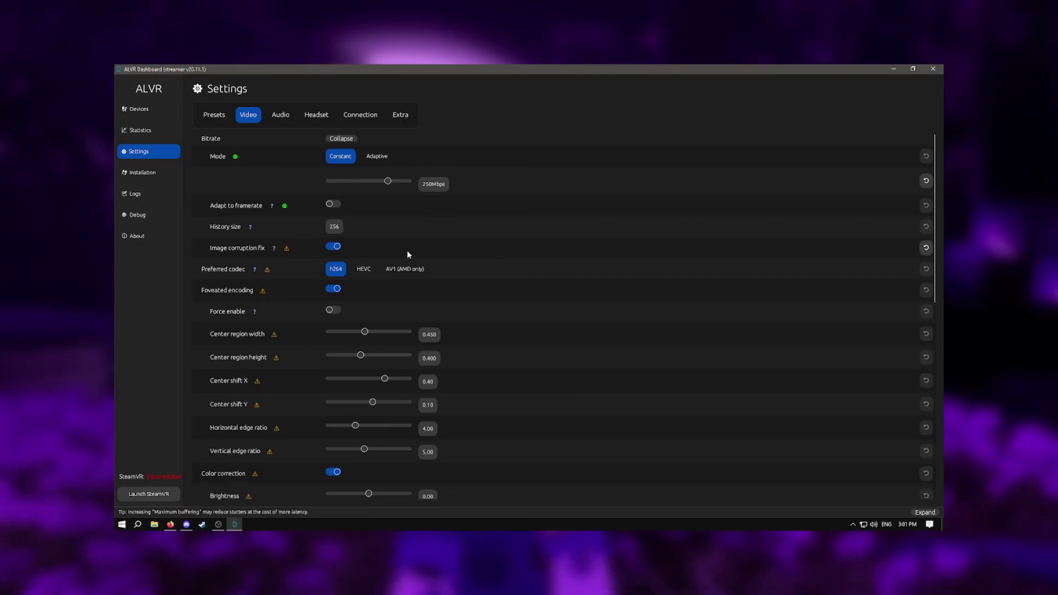
- Switch to the Presets settings to view resolution, framerate and encoder options
{"action": "left_click", "coordinate": [219, 116]}
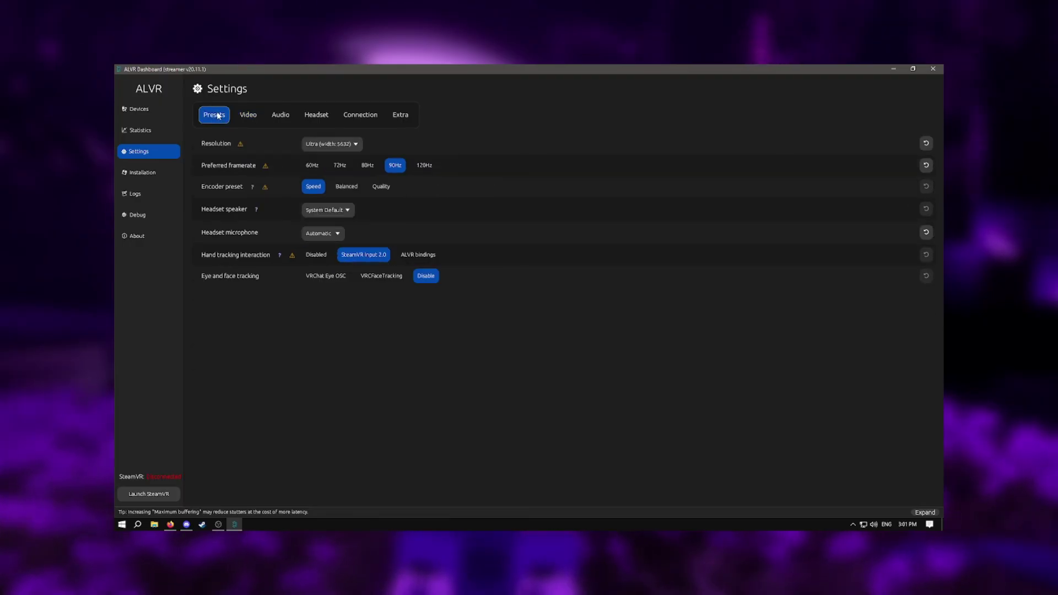